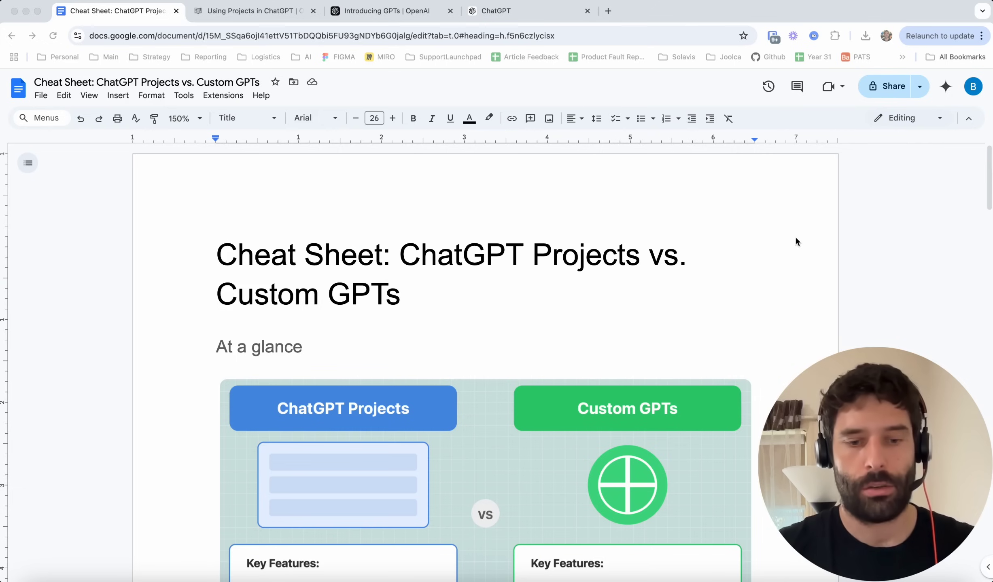
- Scroll the cheat sheet and point out the Organized workspaces feature
scroll(770, 255, "down", 3)
scroll(769, 257, "down", 5)
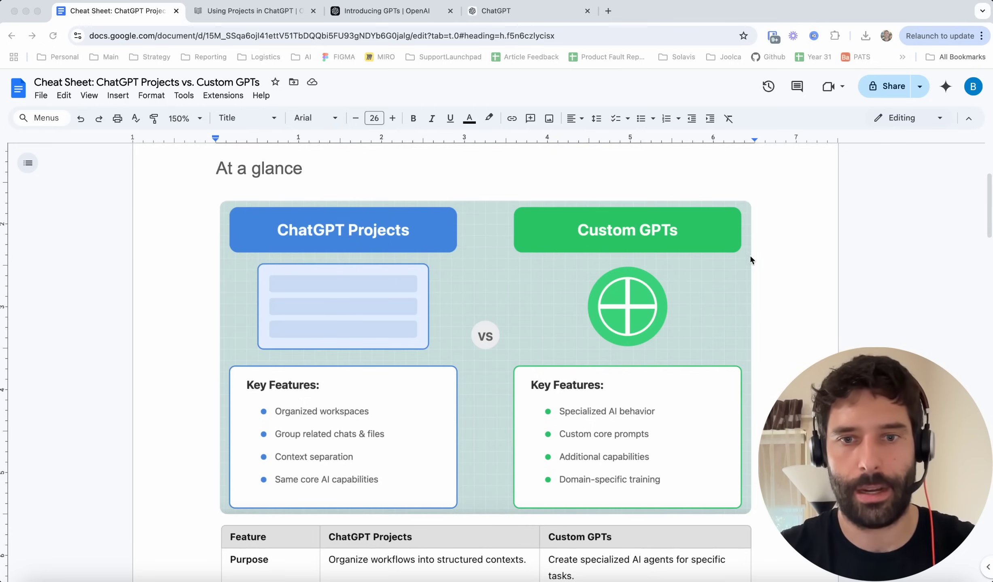
scroll(135, 287, "down", 1)
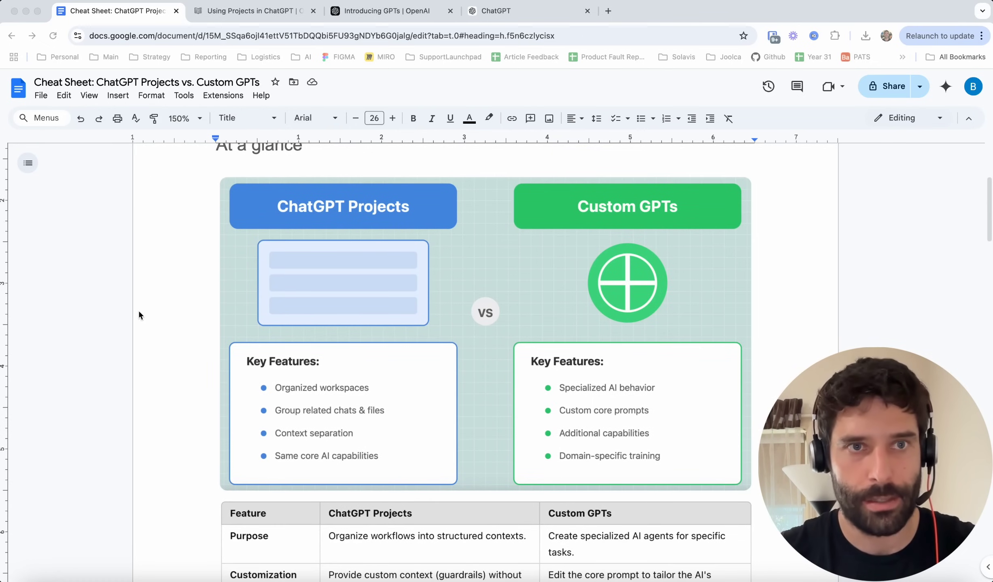
mouse_move(127, 325)
left_mouse_down()
mouse_move(236, 360)
mouse_move(271, 388)
left_mouse_up()
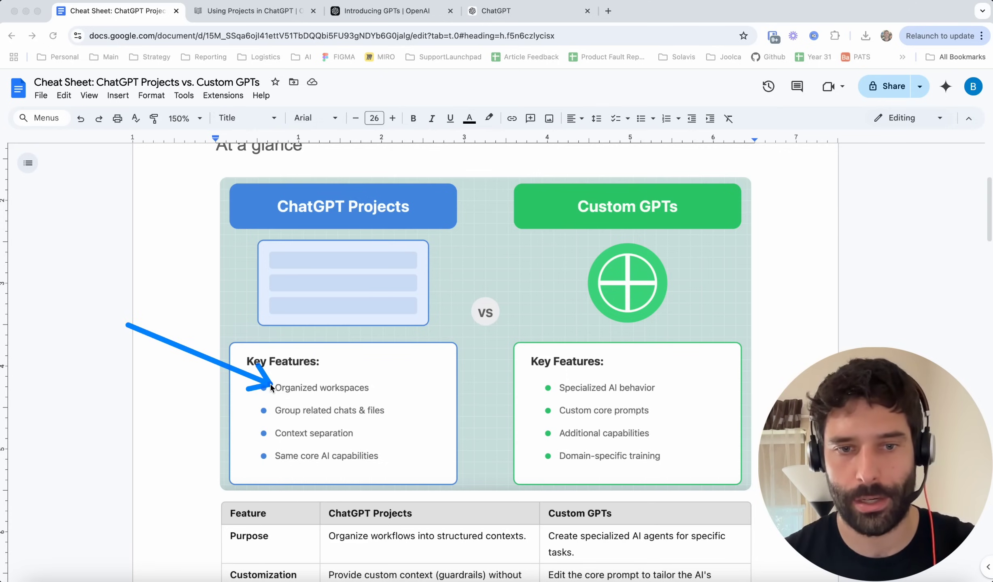
- In the Using Projects article, mark what Projects keep together, starting a project, and ongoing work
left_click(246, 11)
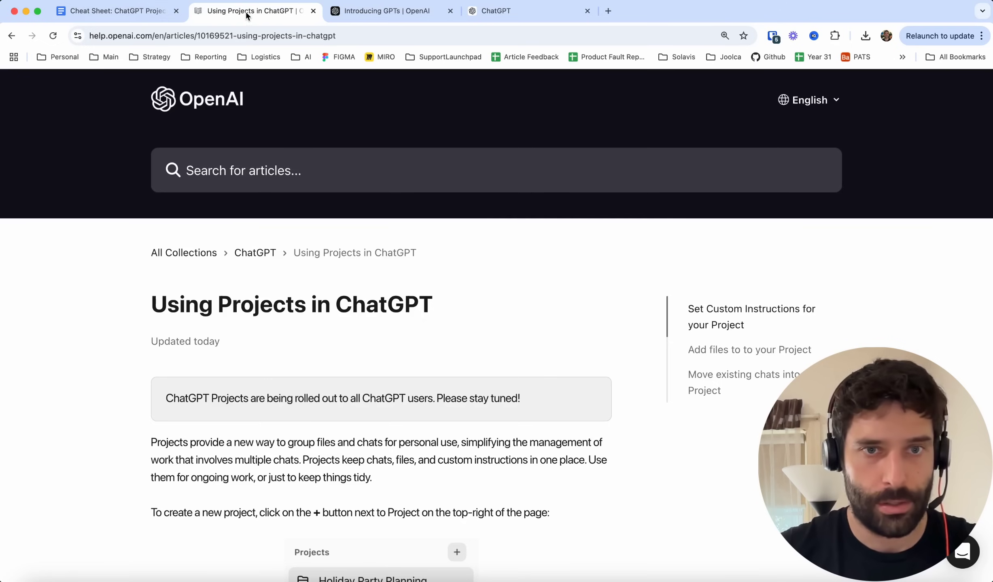
scroll(284, 268, "down", 4)
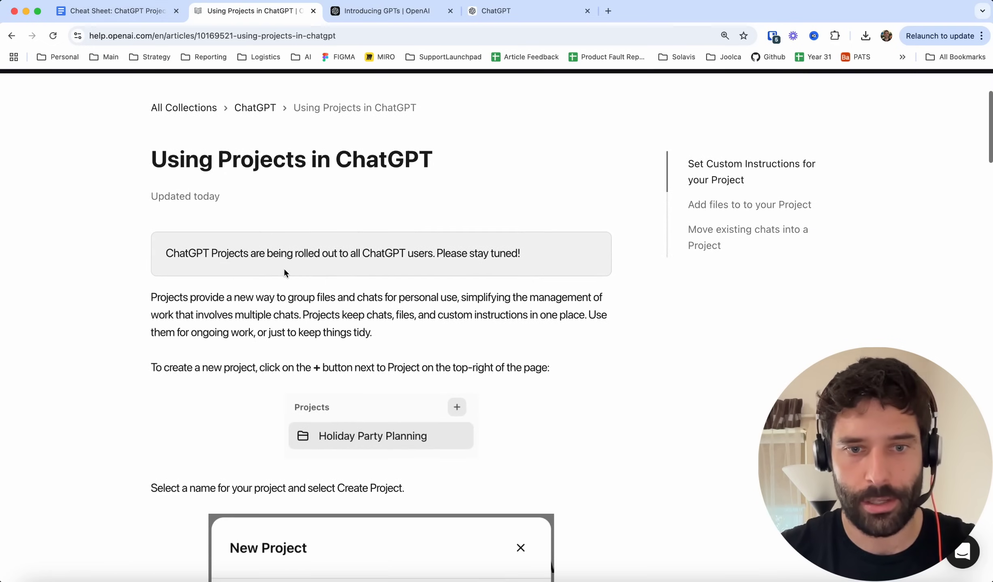
scroll(284, 270, "down", 2)
left_click_drag(304, 259, 376, 288)
mouse_move(536, 366)
left_mouse_down()
mouse_move(466, 336)
mouse_move(388, 264)
mouse_move(500, 271)
left_mouse_up()
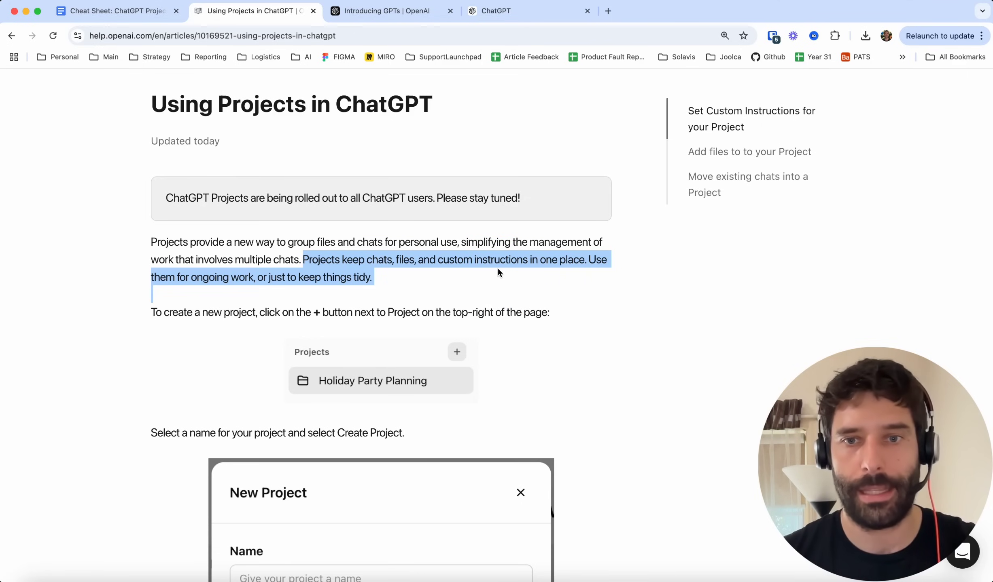
left_click_drag(188, 362, 216, 291)
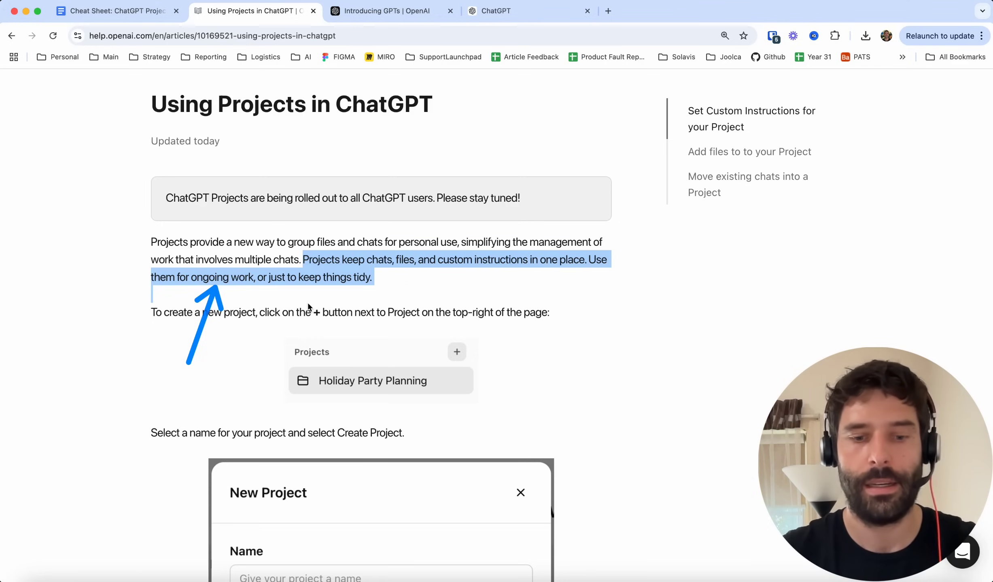
left_click(385, 281)
- Mark the first Projects key features, including Same core AI capabilities, and return to the Projects article
left_click(125, 13)
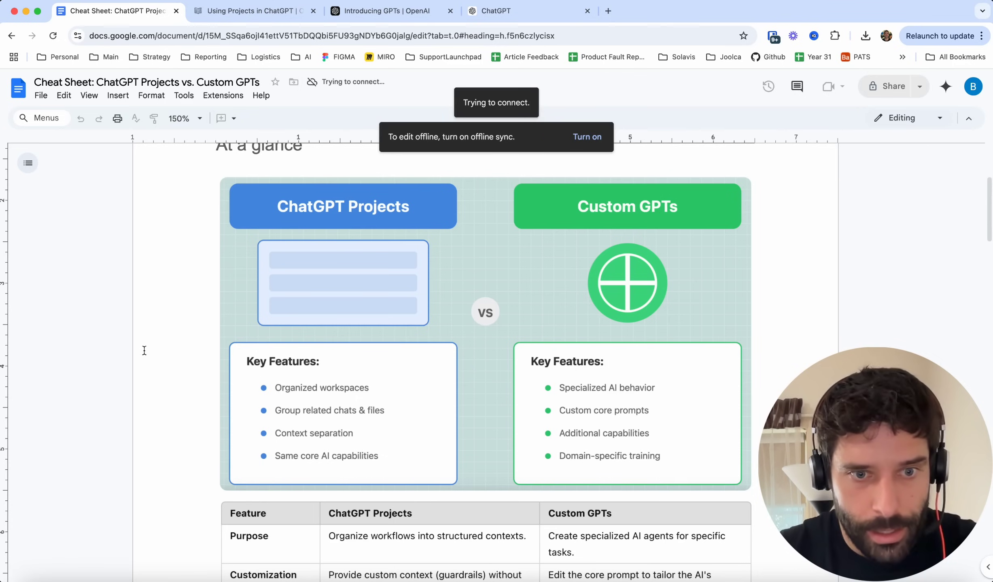
mouse_move(137, 384)
left_mouse_down()
mouse_move(257, 384)
mouse_move(244, 389)
mouse_move(265, 391)
mouse_move(253, 408)
mouse_move(346, 412)
mouse_move(224, 420)
mouse_move(266, 432)
left_mouse_up()
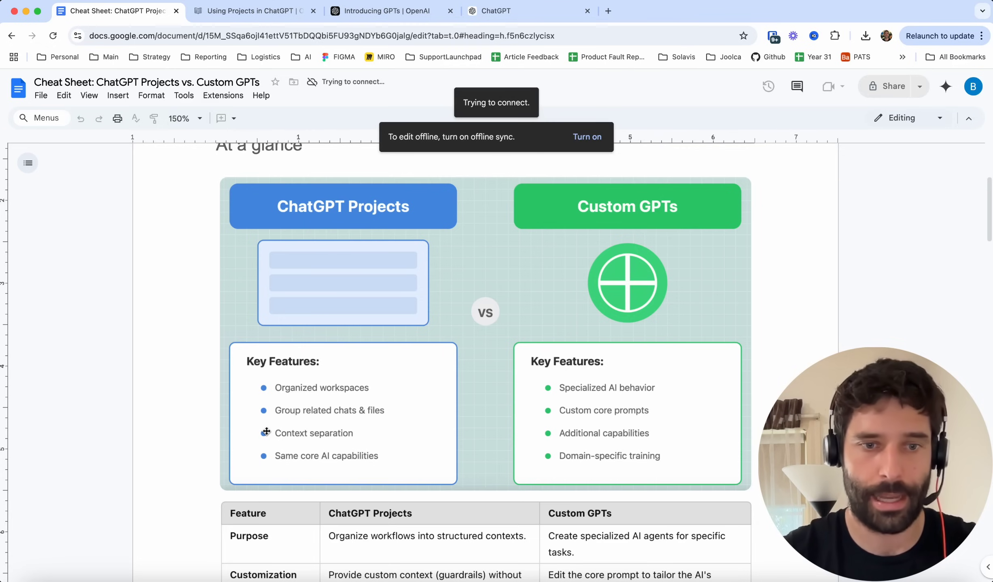
left_click_drag(206, 430, 277, 455)
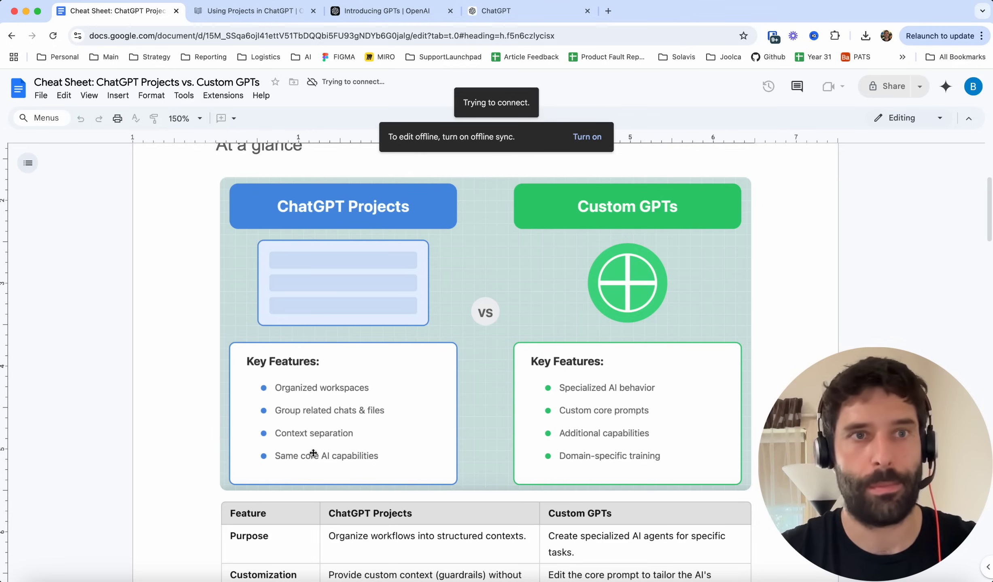
left_click(245, 12)
scroll(199, 375, "down", 10)
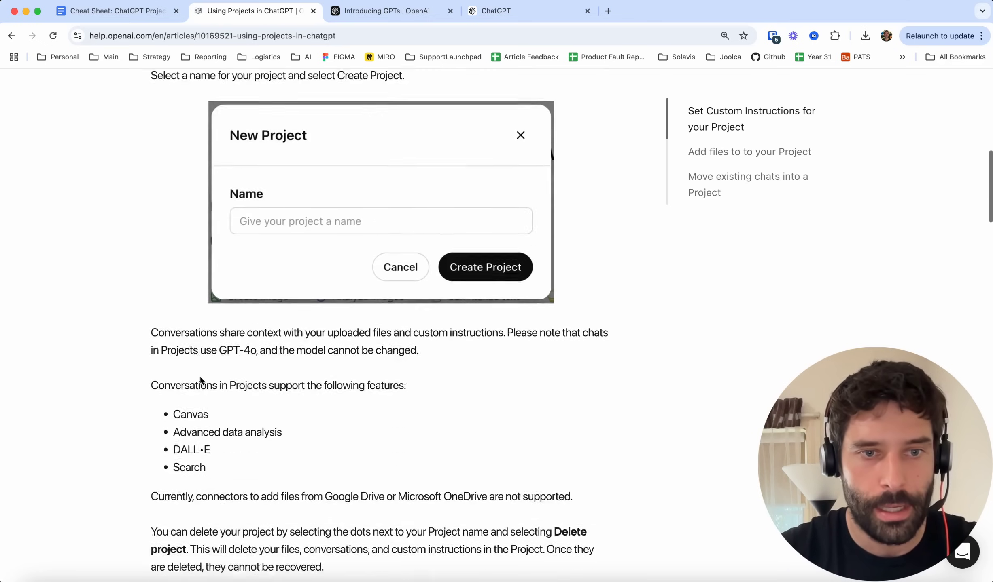
- Highlight that Project chats use GPT-4o, mark the fixed model and DALL·E support, then return to the cheat sheet
left_click_drag(167, 290, 265, 291)
mouse_move(322, 367)
left_mouse_down()
mouse_move(330, 289)
mouse_move(355, 299)
left_mouse_up()
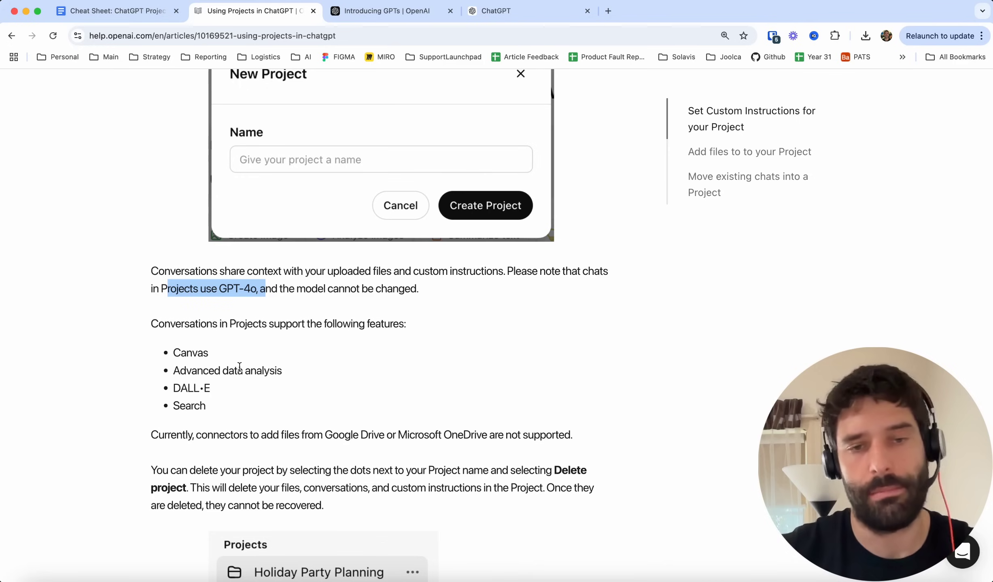
mouse_move(53, 405)
left_mouse_down()
mouse_move(223, 298)
mouse_move(170, 292)
mouse_move(155, 354)
mouse_move(175, 376)
left_mouse_up()
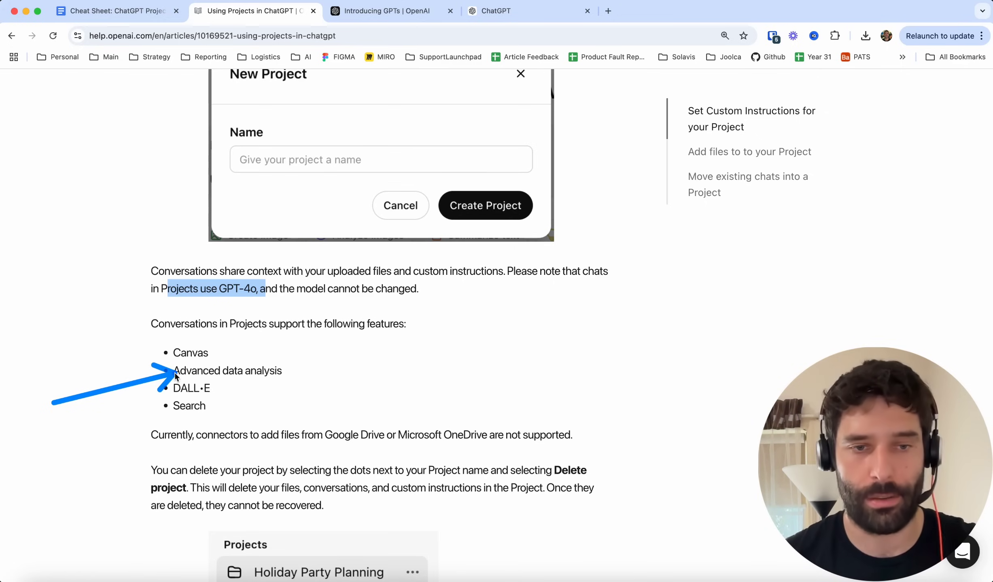
mouse_move(69, 367)
left_mouse_down()
mouse_move(161, 392)
mouse_move(132, 393)
mouse_move(160, 406)
mouse_move(202, 297)
mouse_move(217, 300)
mouse_move(174, 304)
mouse_move(157, 343)
mouse_move(216, 292)
mouse_move(156, 345)
mouse_move(166, 403)
mouse_move(169, 370)
left_mouse_up()
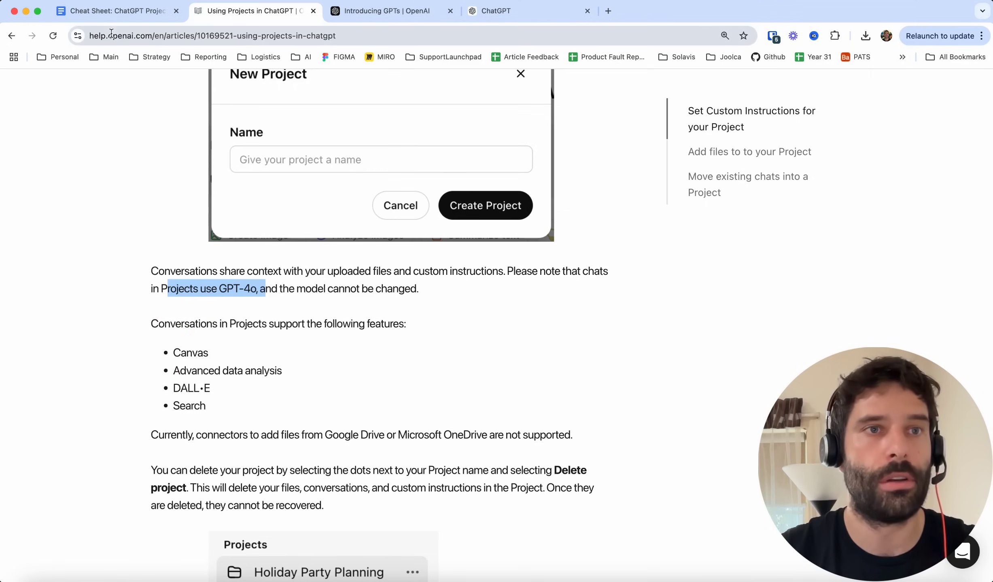
left_click(108, 8)
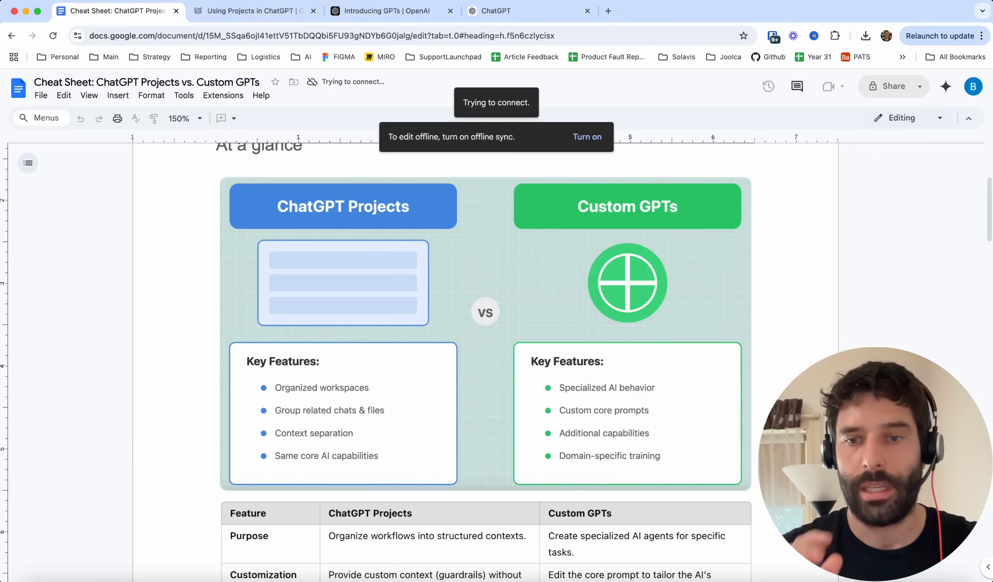
mouse_move(808, 372)
left_mouse_down()
mouse_move(651, 215)
mouse_move(662, 232)
left_mouse_up()
left_click_drag(787, 388, 671, 392)
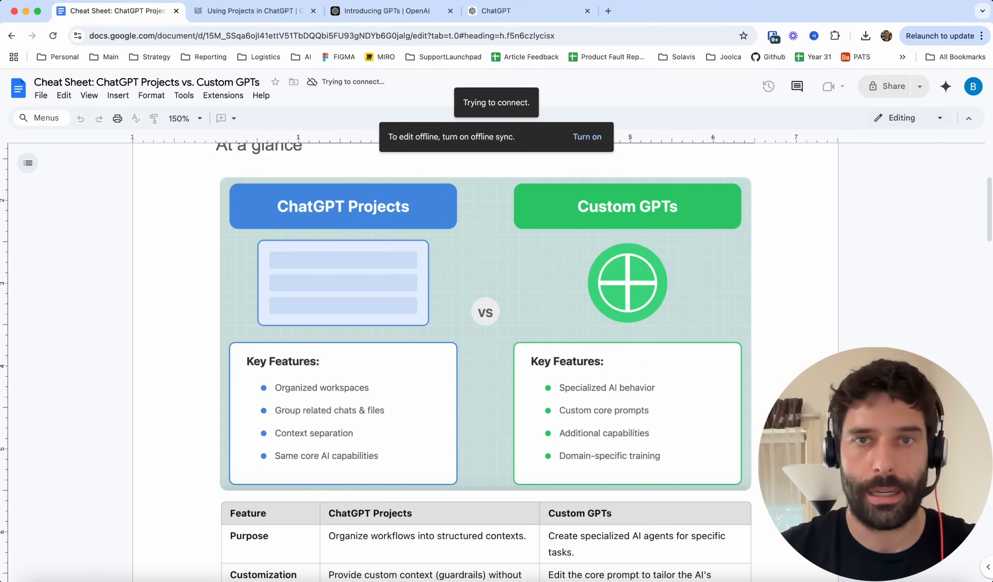
- Start a new GPT from the GPTs page, view its Configure fields, then mark the cheat sheet's Projects column
left_click(503, 9)
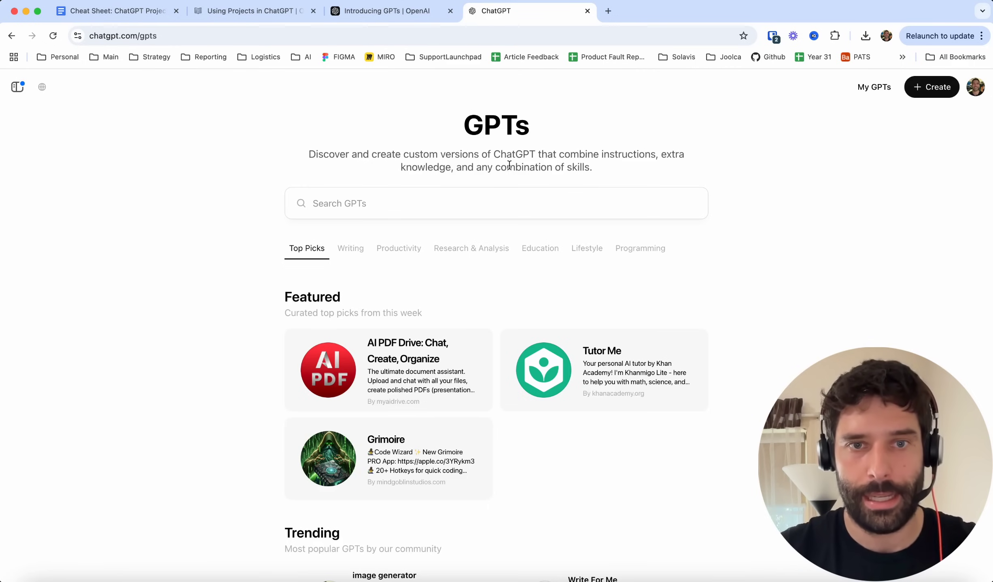
mouse_move(321, 130)
left_mouse_down()
mouse_move(455, 128)
mouse_move(371, 305)
mouse_move(529, 343)
left_mouse_up()
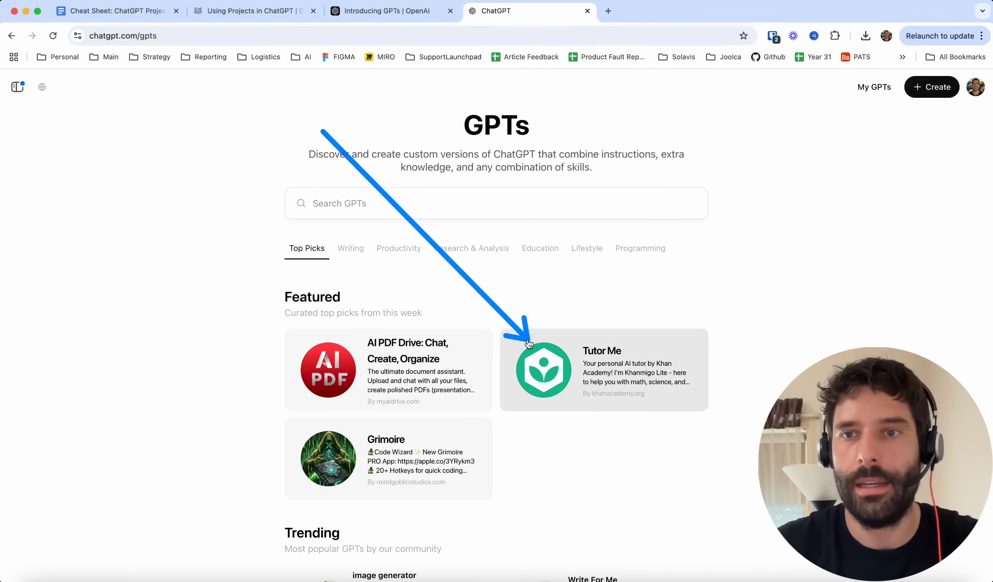
left_click_drag(926, 161, 925, 106)
left_click(927, 89)
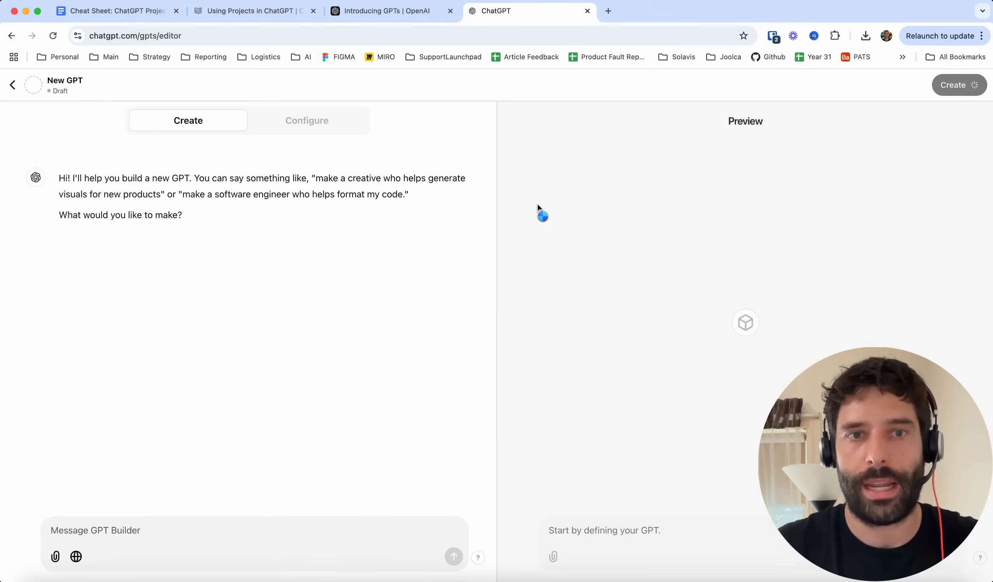
left_click(316, 121)
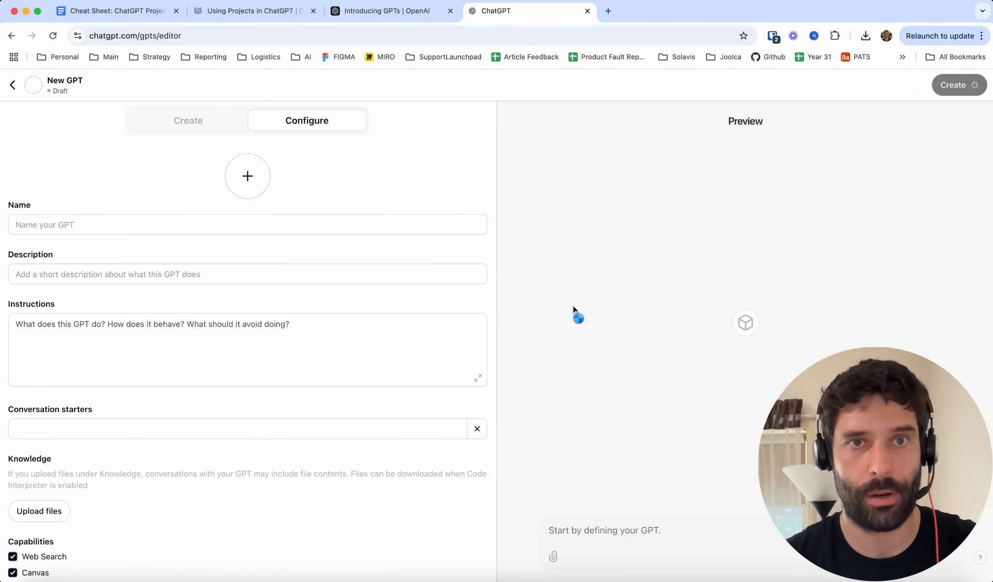
left_click(153, 16)
left_click_drag(164, 312, 278, 220)
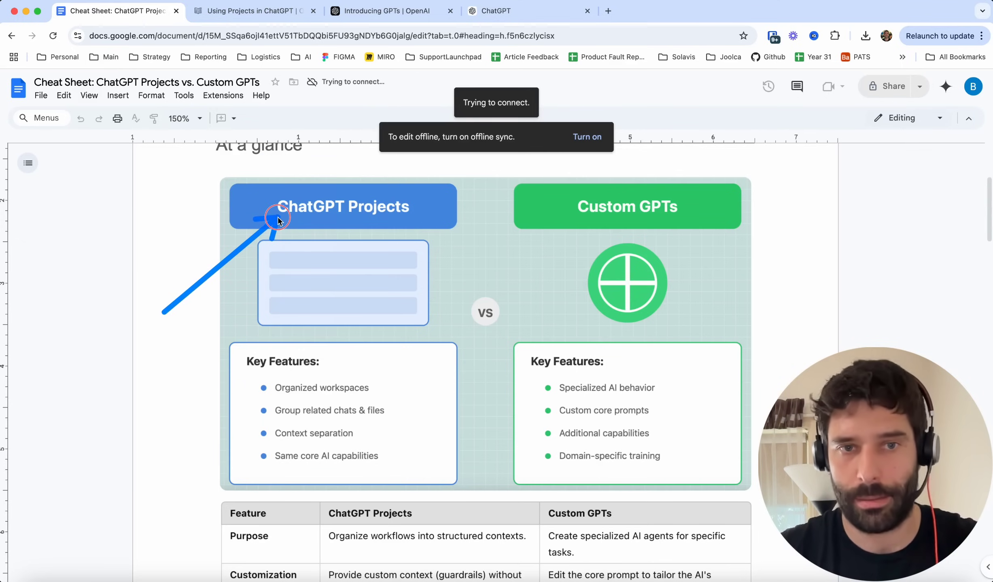
mouse_move(277, 220)
left_mouse_down()
mouse_move(249, 347)
mouse_move(239, 318)
mouse_move(271, 219)
mouse_move(213, 364)
mouse_move(279, 404)
left_mouse_up()
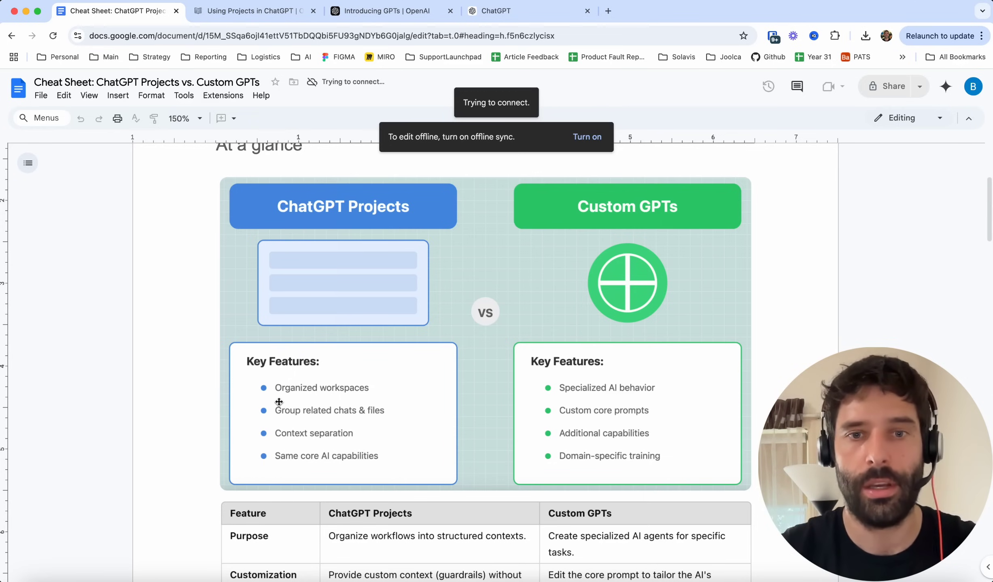
mouse_move(807, 370)
left_mouse_down()
mouse_move(672, 226)
mouse_move(685, 378)
mouse_move(669, 309)
mouse_move(670, 229)
left_mouse_up()
- Highlight and clear the Introducing GPTs sentence describing what GPTs are, then return to the cheat sheet
left_click(390, 12)
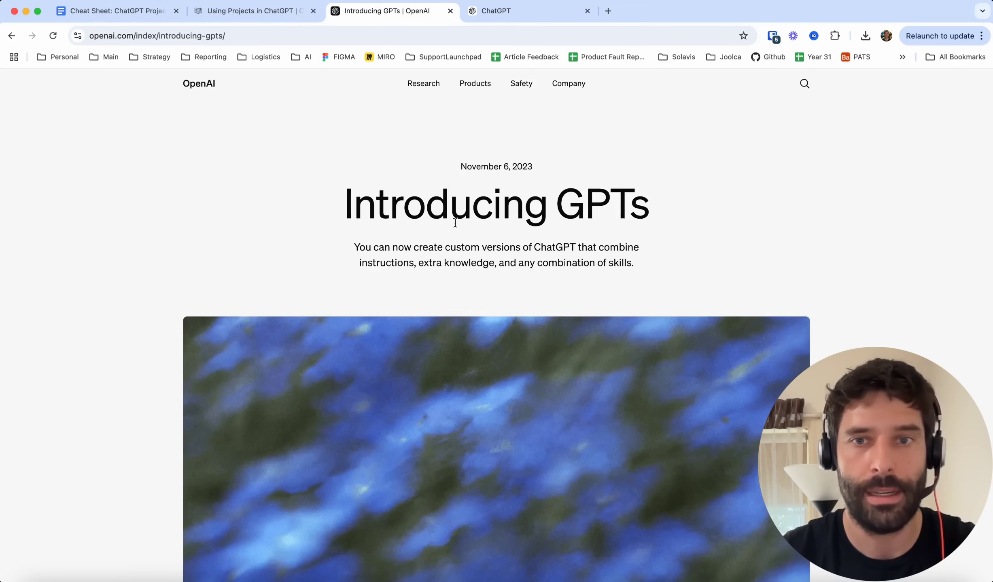
scroll(596, 287, "down", 5)
scroll(597, 288, "down", 3)
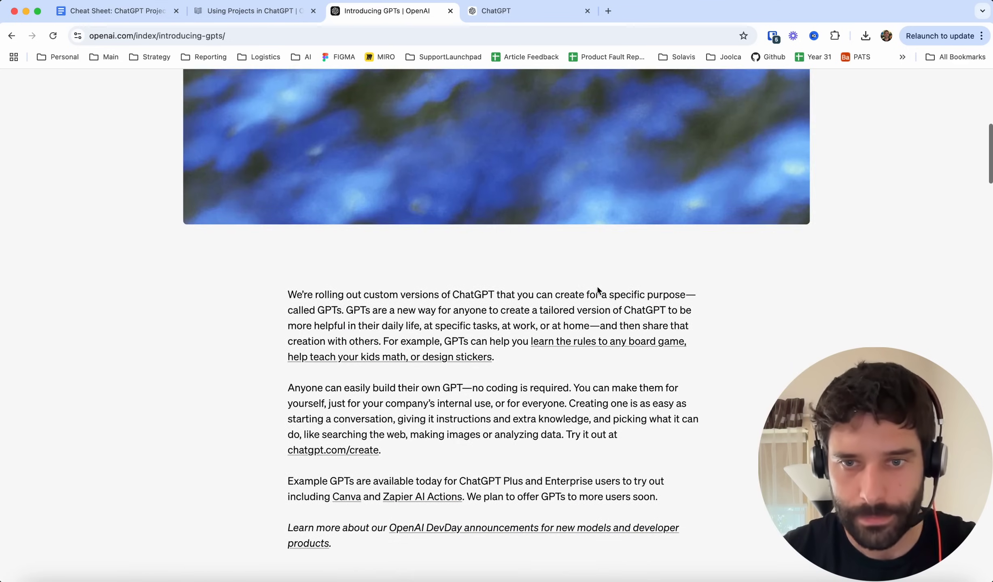
left_click_drag(481, 295, 700, 299)
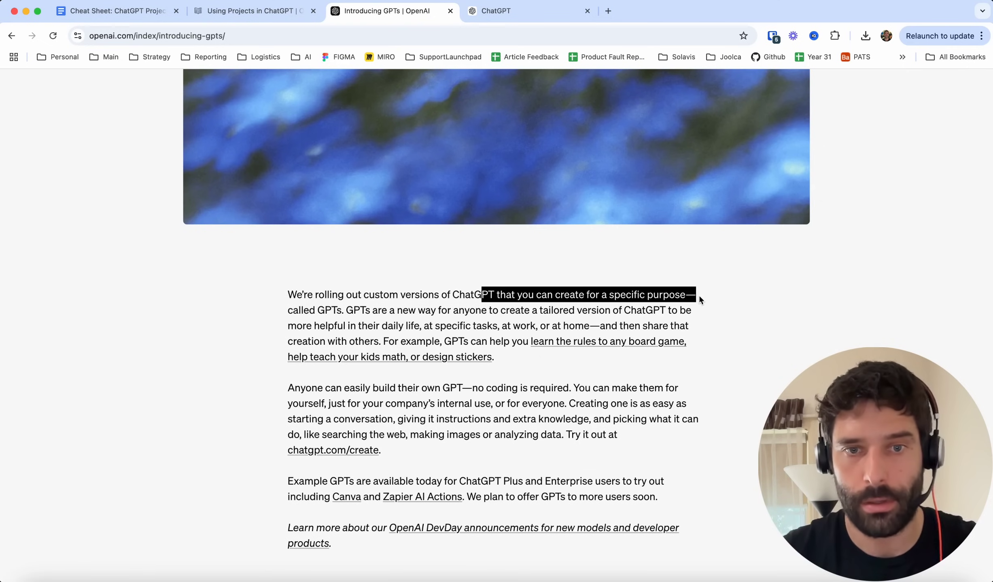
left_click(377, 312)
left_click_drag(354, 311, 667, 311)
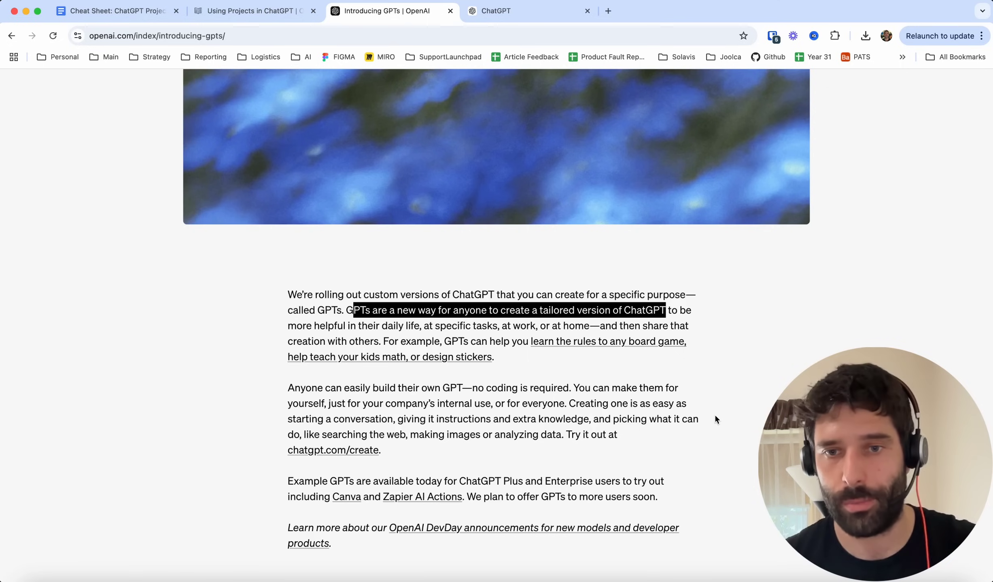
left_click(676, 323)
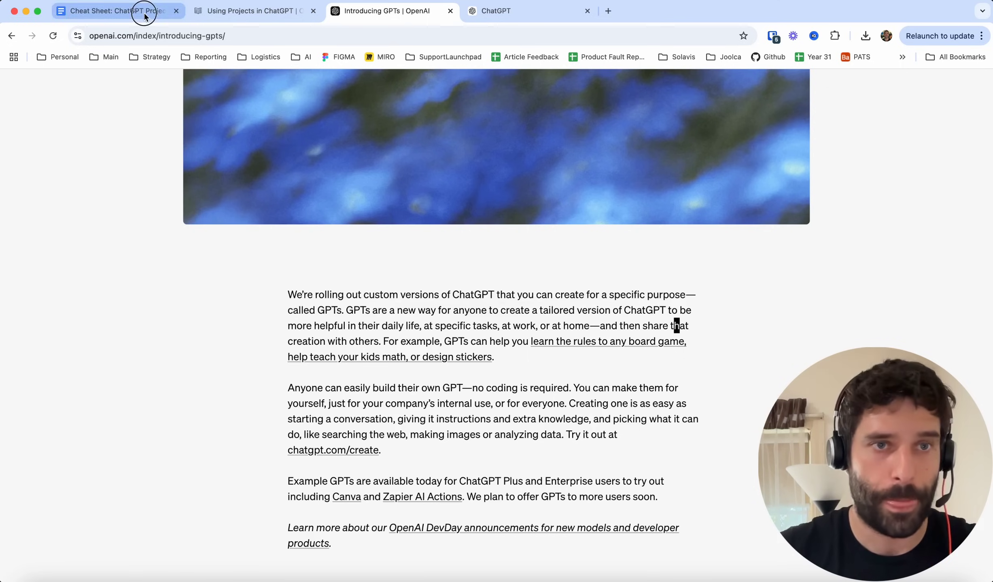
left_click(121, 11)
- Draw arrows at the ChatGPT Projects and Custom GPTs headings and the Specialized AI behavior feature
scroll(486, 364, "down", 1)
mouse_move(799, 374)
left_mouse_down()
mouse_move(614, 340)
mouse_move(394, 194)
mouse_move(415, 193)
mouse_move(335, 183)
mouse_move(434, 291)
mouse_move(399, 343)
mouse_move(423, 358)
mouse_move(392, 358)
mouse_move(421, 372)
mouse_move(366, 381)
mouse_move(390, 379)
mouse_move(394, 418)
mouse_move(387, 350)
mouse_move(386, 419)
left_mouse_up()
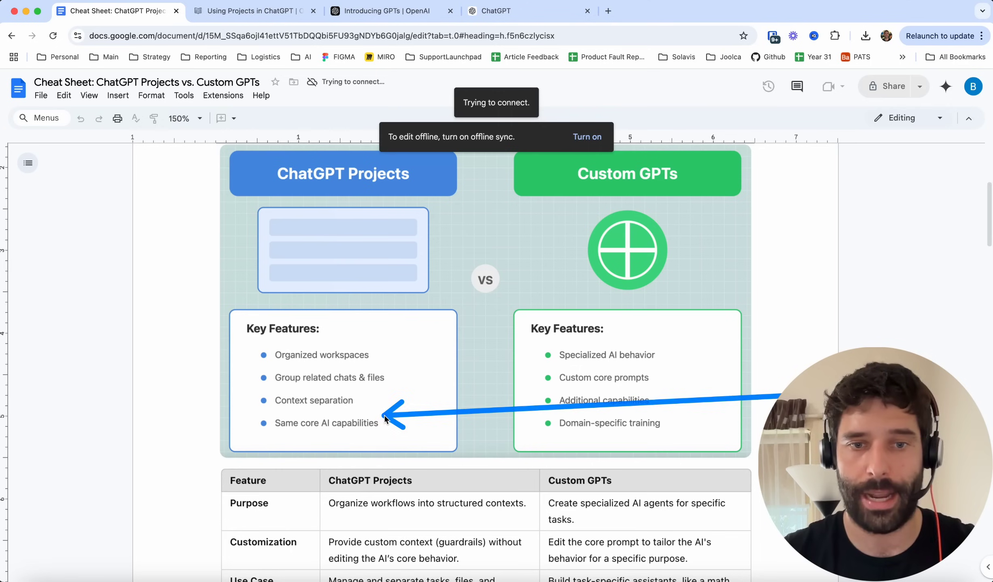
mouse_move(853, 368)
left_mouse_down()
mouse_move(657, 195)
mouse_move(681, 333)
mouse_move(670, 359)
left_mouse_up()
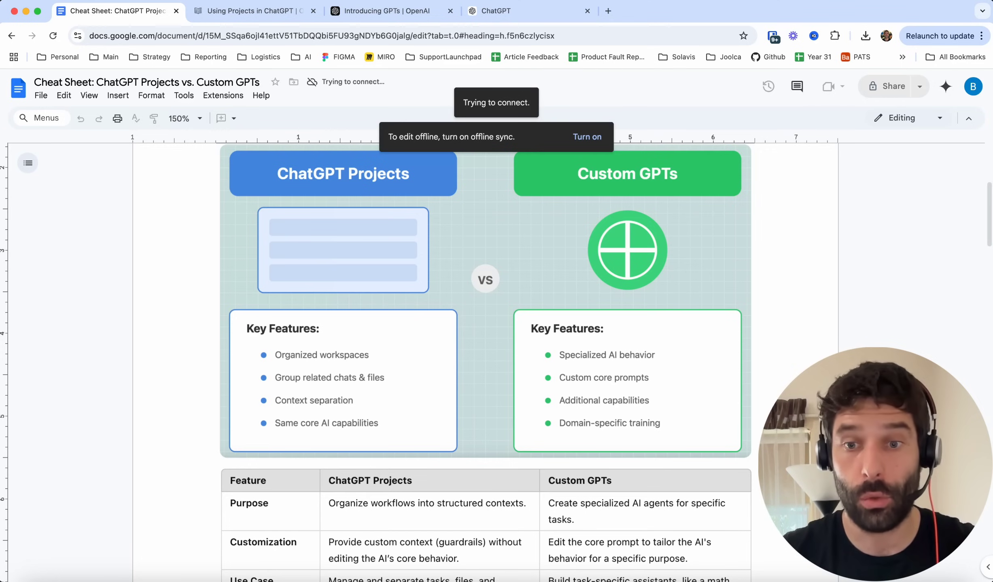
left_click_drag(778, 370, 665, 194)
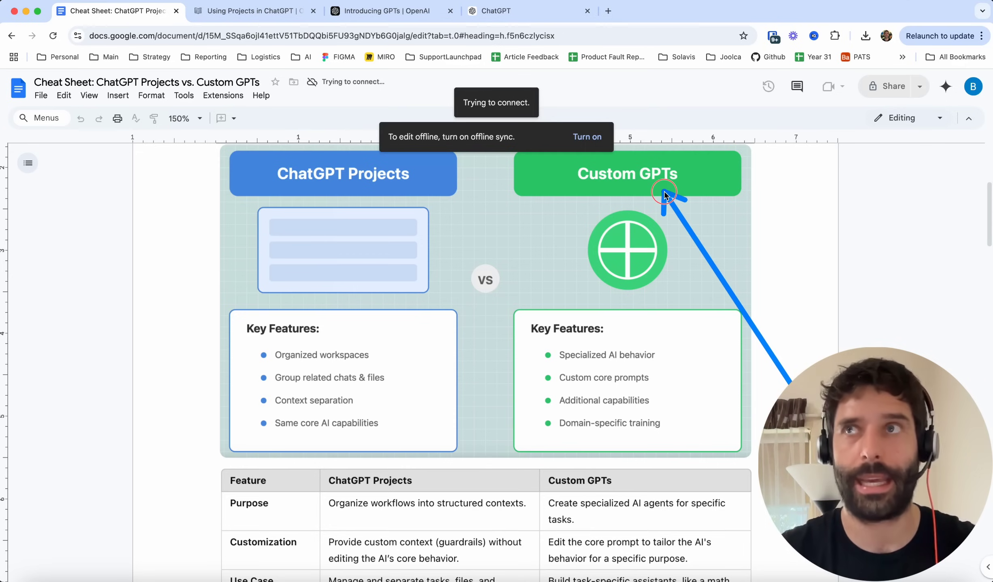
left_click_drag(664, 195, 661, 196)
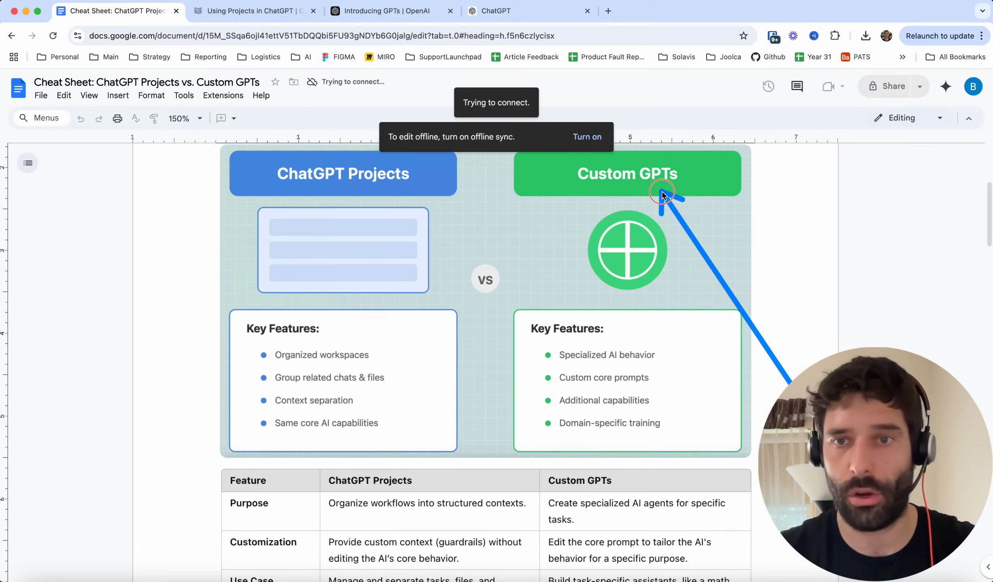
mouse_move(662, 196)
left_mouse_down()
mouse_move(696, 382)
mouse_move(663, 421)
left_mouse_up()
mouse_move(131, 299)
left_mouse_down()
mouse_move(259, 178)
mouse_move(265, 185)
left_mouse_up()
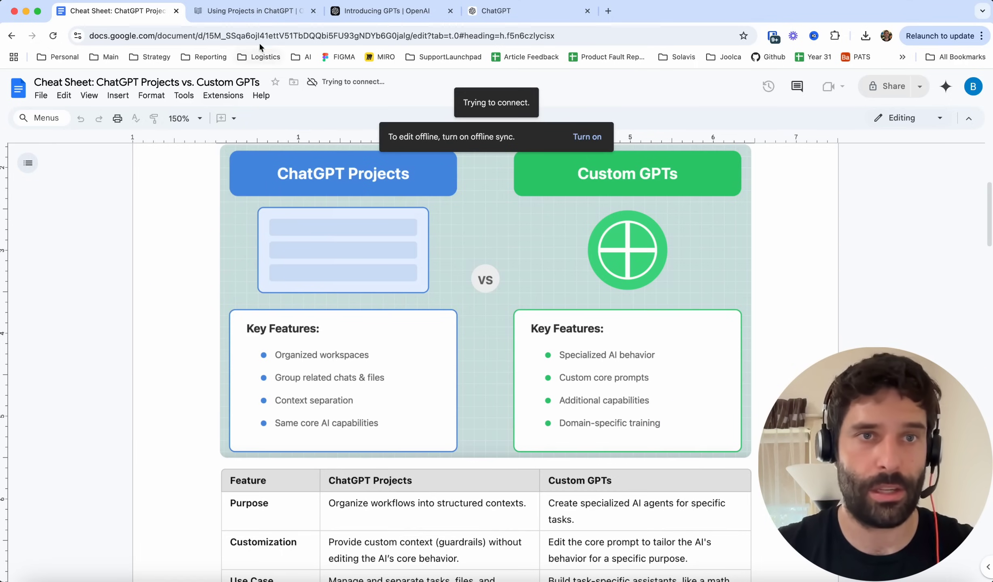
left_click(244, 19)
- Scroll the new GPT's Configure panel, marking the knowledge file upload and Create new action options
scroll(201, 415, "down", 1)
mouse_move(88, 354)
left_mouse_down()
mouse_move(164, 339)
mouse_move(219, 393)
mouse_move(182, 374)
mouse_move(170, 383)
left_mouse_up()
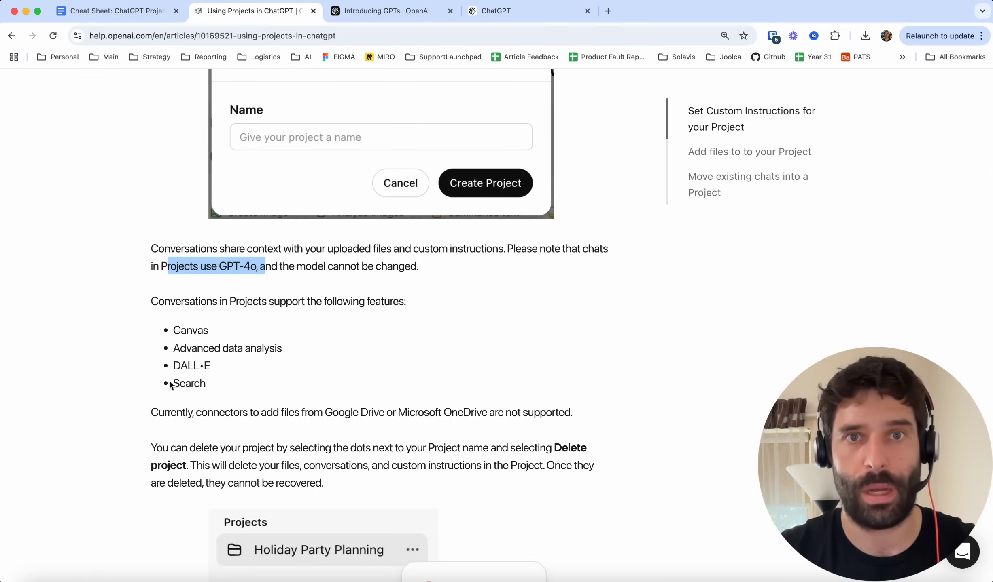
left_click(487, 11)
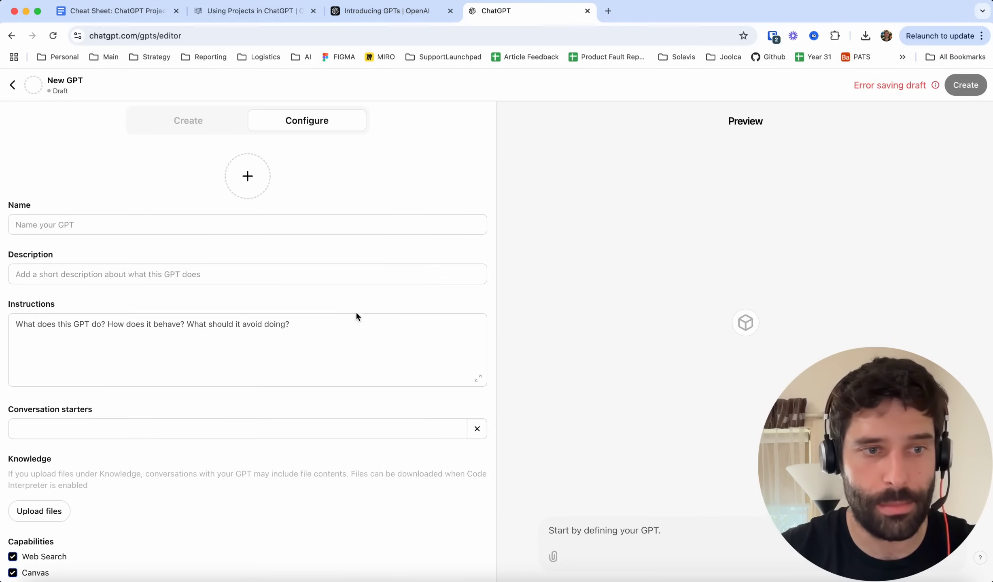
scroll(348, 315, "down", 2)
mouse_move(331, 456)
left_mouse_down()
mouse_move(80, 476)
mouse_move(86, 501)
mouse_move(119, 510)
mouse_move(122, 538)
mouse_move(55, 536)
mouse_move(100, 540)
left_mouse_up()
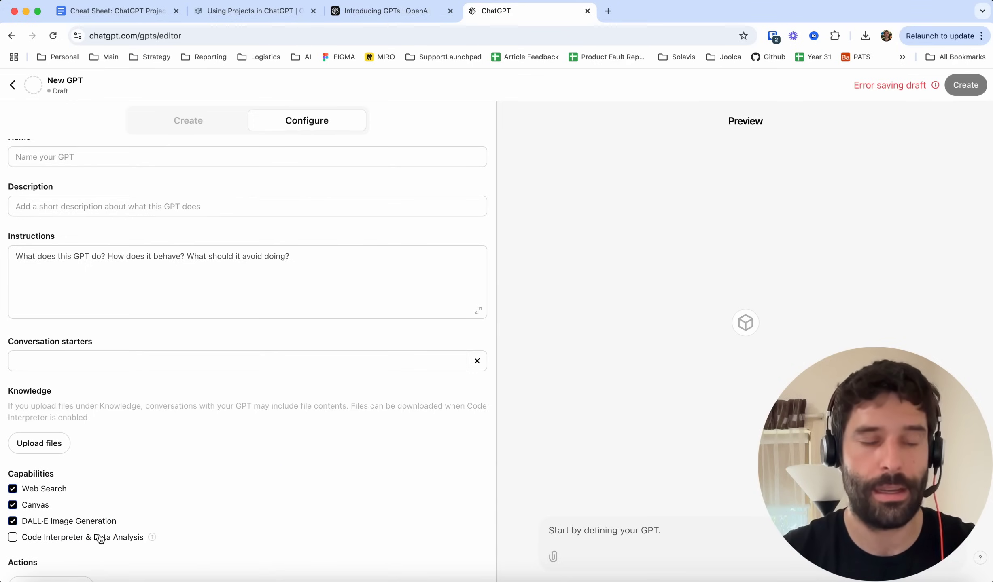
scroll(101, 539, "down", 1)
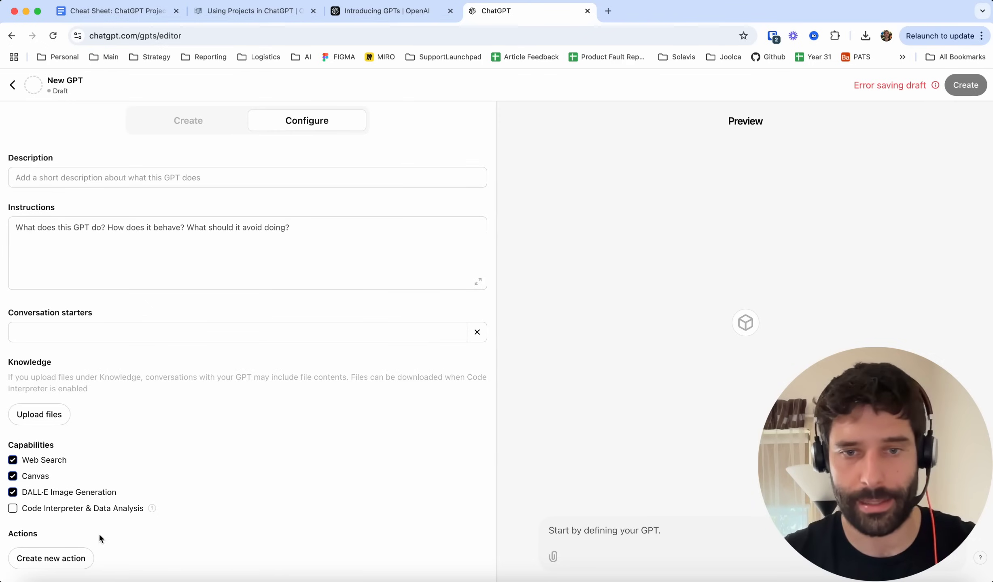
left_click_drag(218, 525, 74, 559)
- Open the new GPT's Add actions page, then return to the cheat sheet
left_click(73, 558)
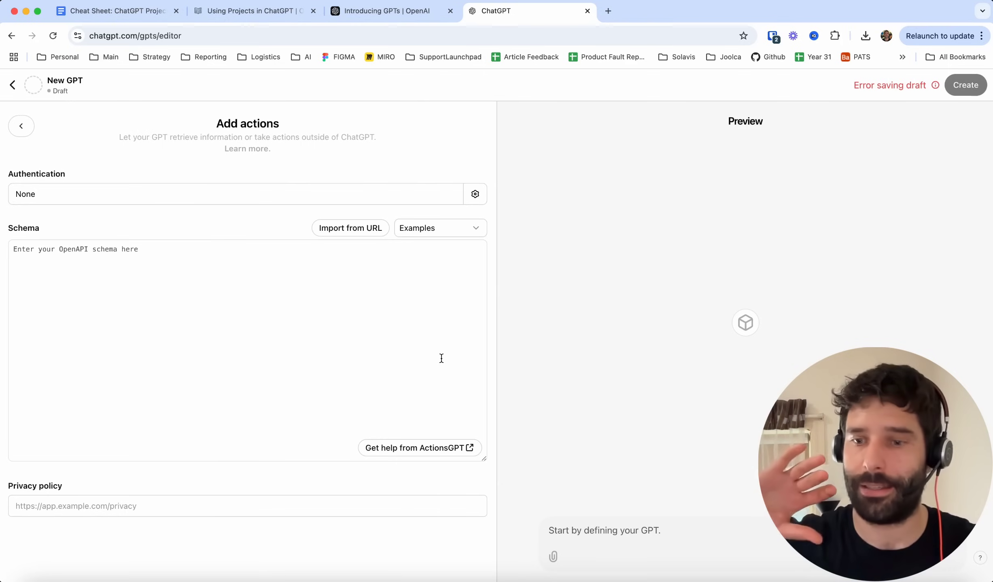
left_click(119, 11)
- Draw arrows at the ChatGPT Projects and Custom GPTs headings, then scroll down to the table
mouse_move(111, 350)
left_mouse_down()
mouse_move(189, 236)
mouse_move(246, 195)
left_mouse_up()
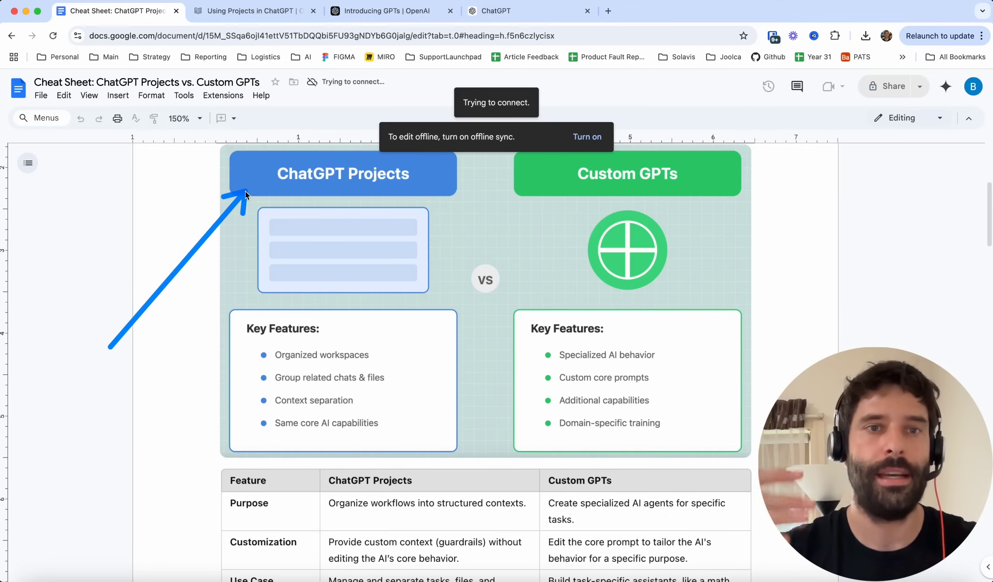
key("Escape")
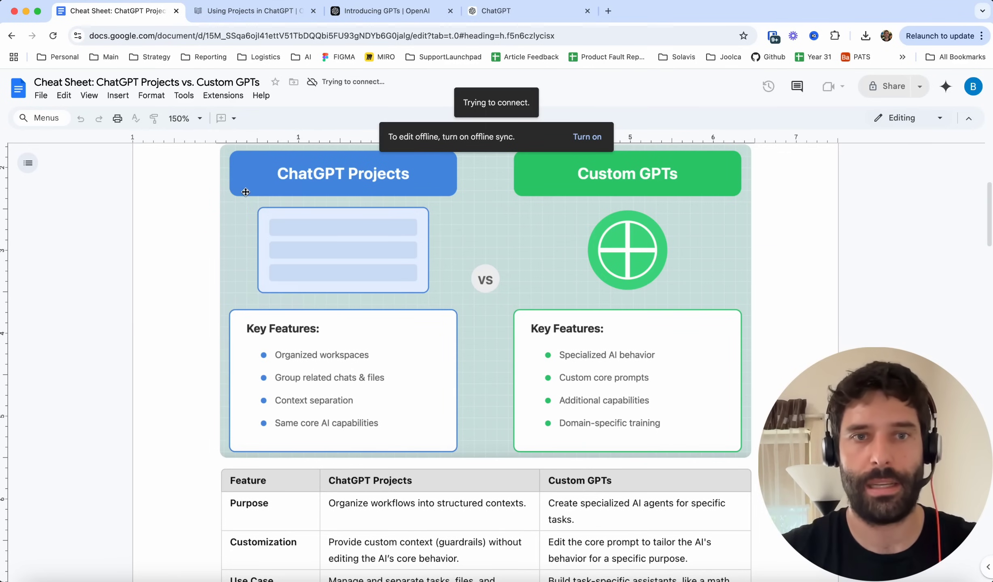
left_click_drag(811, 297, 699, 191)
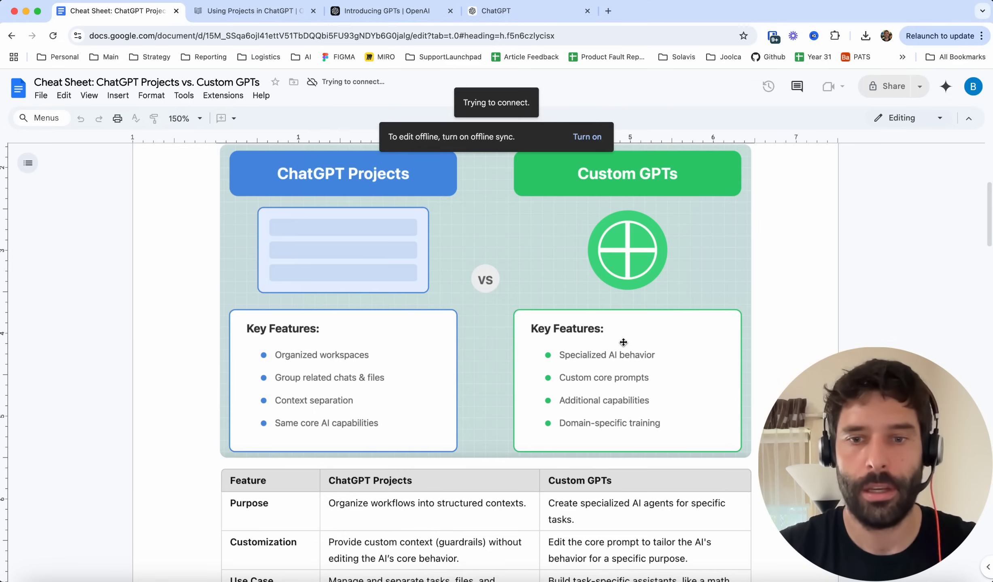
scroll(623, 342, "down", 5)
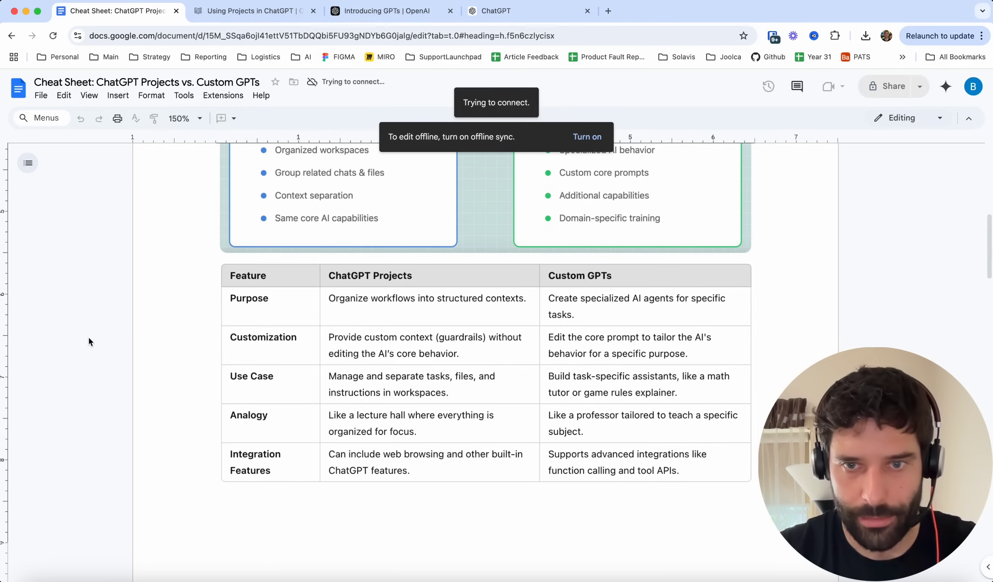
- Mark the Projects purpose, use case and integration features, plus Canvas and DALL·E in the help article
mouse_move(139, 343)
left_mouse_down()
mouse_move(239, 337)
mouse_move(341, 314)
mouse_move(275, 352)
mouse_move(343, 344)
left_mouse_up()
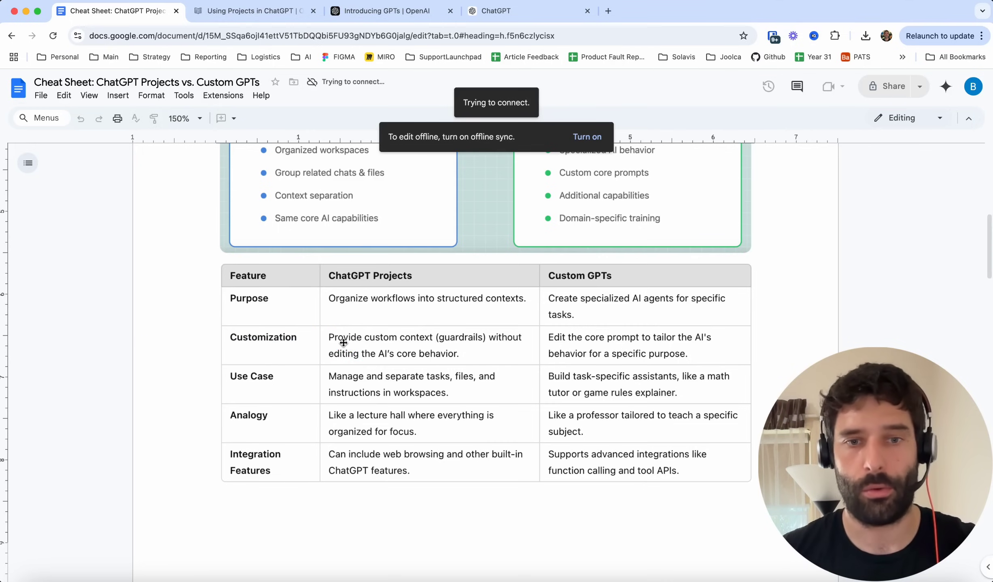
mouse_move(135, 378)
left_mouse_down()
mouse_move(323, 373)
mouse_move(404, 389)
mouse_move(288, 413)
mouse_move(337, 414)
mouse_move(263, 416)
mouse_move(525, 425)
mouse_move(341, 413)
left_mouse_up()
left_click_drag(209, 524, 323, 466)
left_click(230, 19)
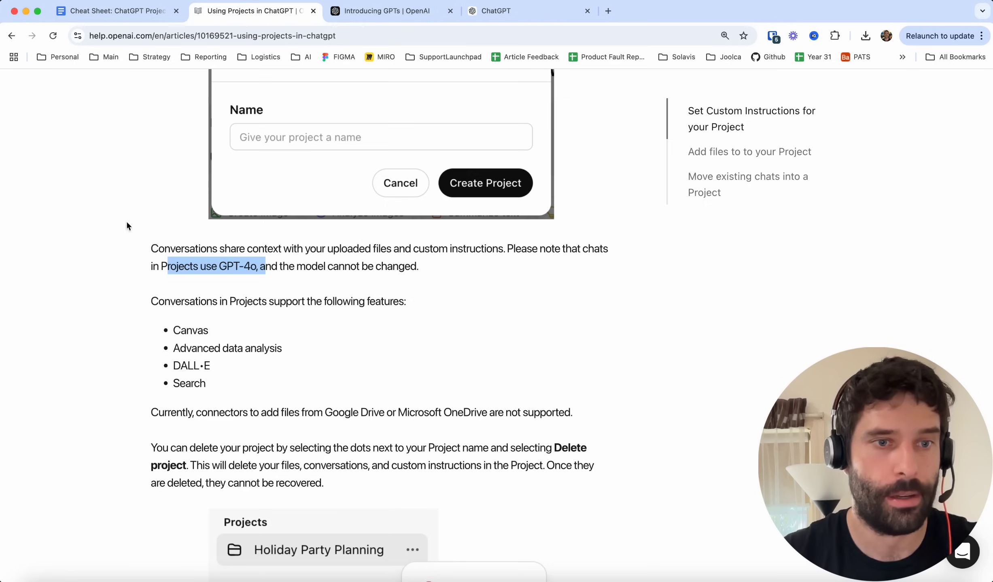
mouse_move(79, 314)
left_mouse_down()
mouse_move(166, 328)
mouse_move(166, 366)
left_mouse_up()
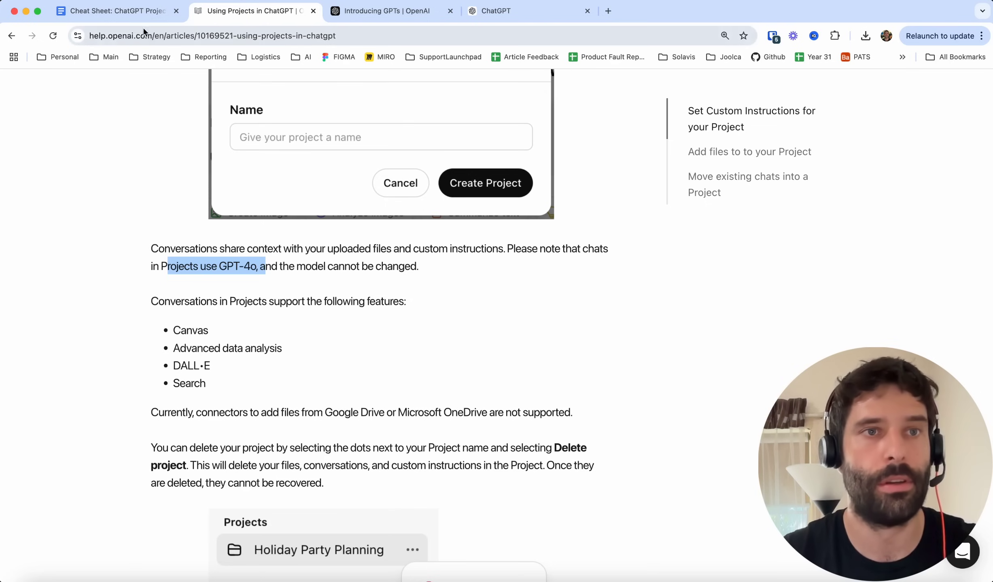
left_click(127, 18)
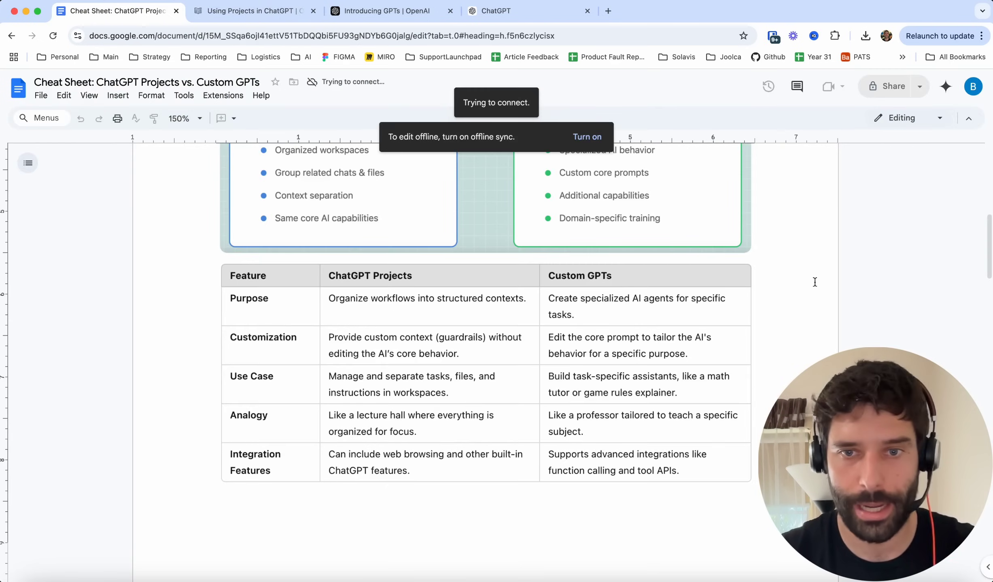
mouse_move(853, 293)
left_mouse_down()
mouse_move(698, 275)
mouse_move(746, 296)
mouse_move(734, 306)
left_mouse_up()
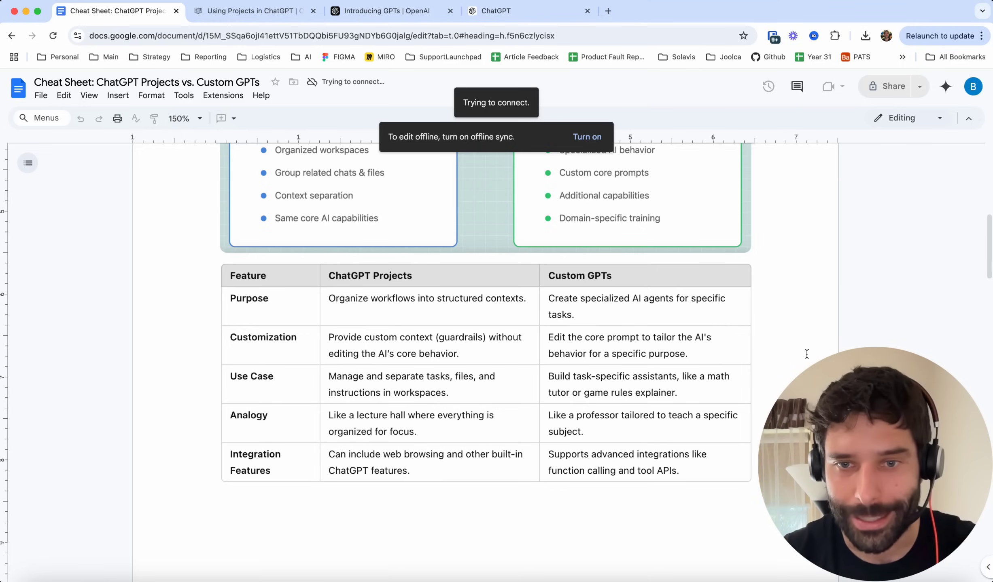
scroll(486, 324, "down", 1)
mouse_move(806, 364)
left_mouse_down()
mouse_move(708, 325)
mouse_move(740, 343)
mouse_move(734, 358)
mouse_move(696, 366)
mouse_move(699, 349)
mouse_move(688, 363)
mouse_move(619, 366)
mouse_move(686, 363)
left_mouse_up()
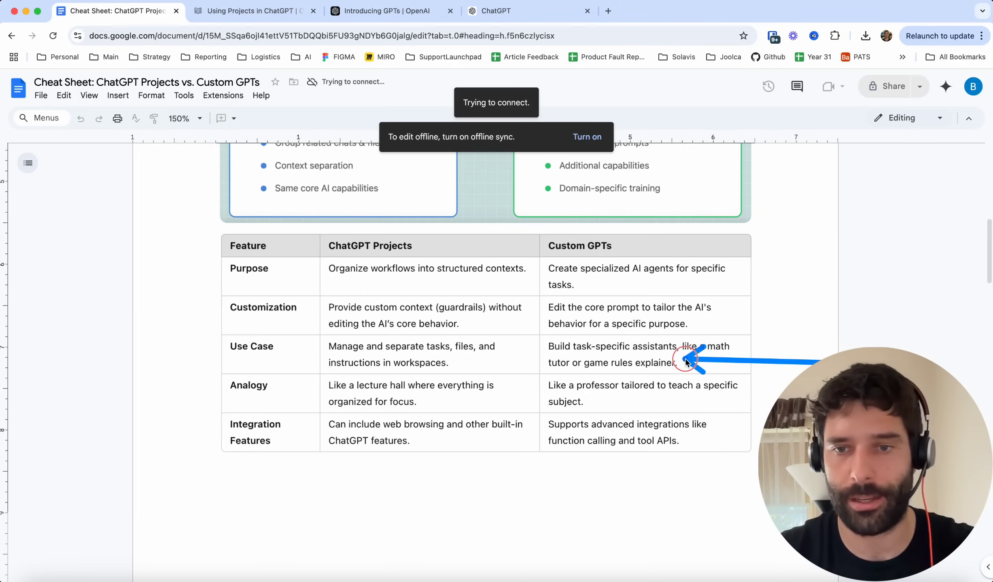
mouse_move(687, 363)
left_mouse_down()
mouse_move(751, 364)
mouse_move(643, 395)
mouse_move(706, 405)
mouse_move(696, 430)
mouse_move(639, 429)
mouse_move(688, 432)
left_mouse_up()
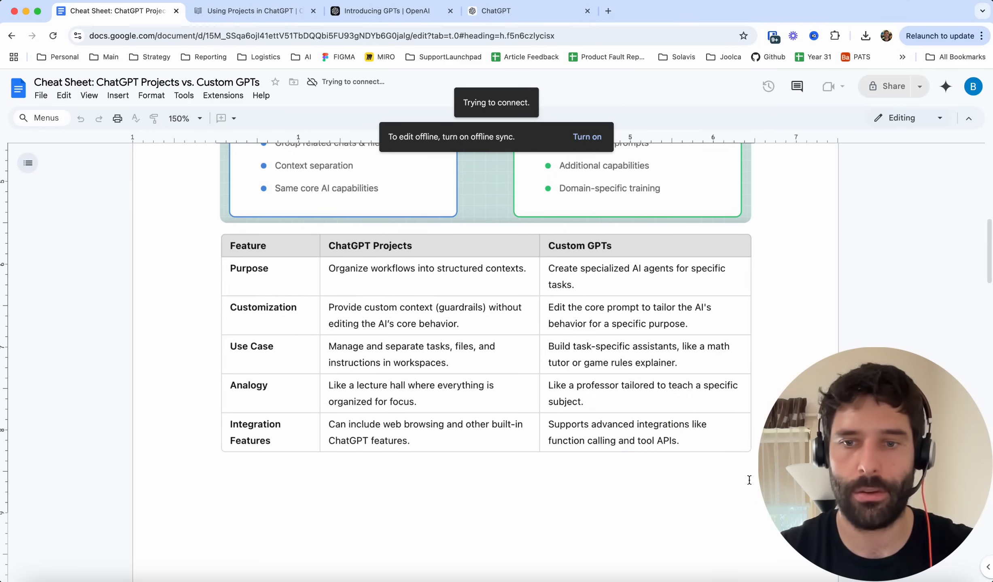
left_click_drag(757, 531, 691, 437)
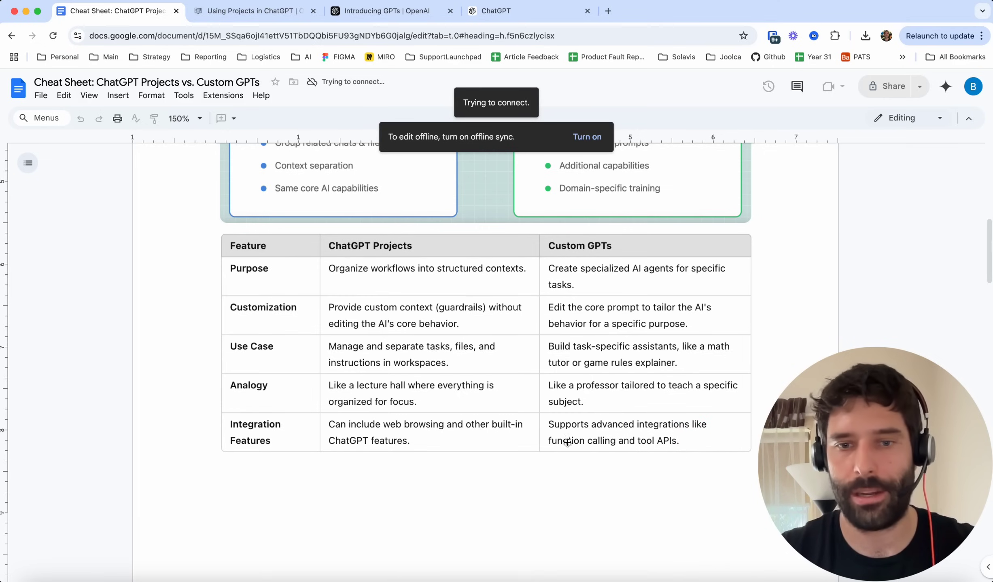
mouse_move(395, 505)
left_mouse_down()
mouse_move(412, 426)
mouse_move(420, 432)
left_mouse_up()
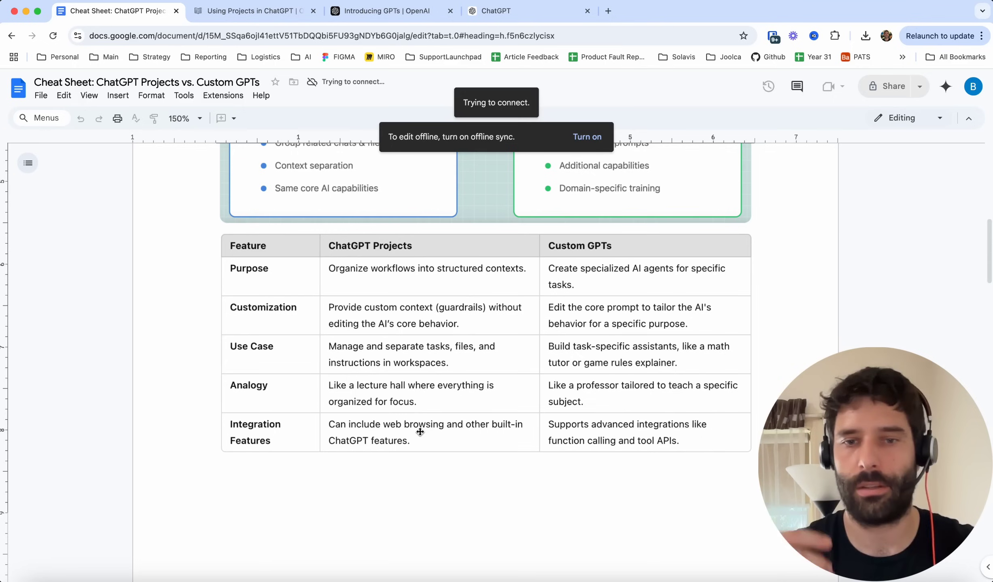